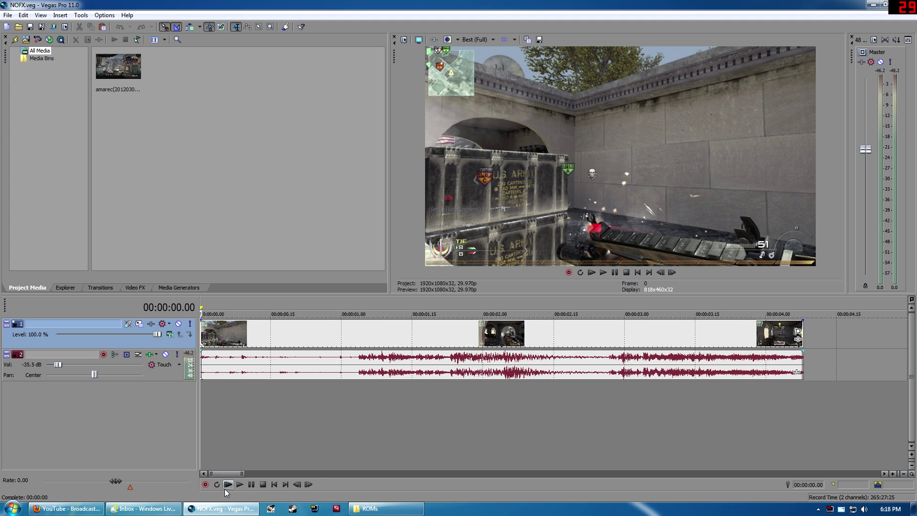
Step: Play and scrub through the gameplay clip to preview it, returning the playhead to the start
right_click(774, 340)
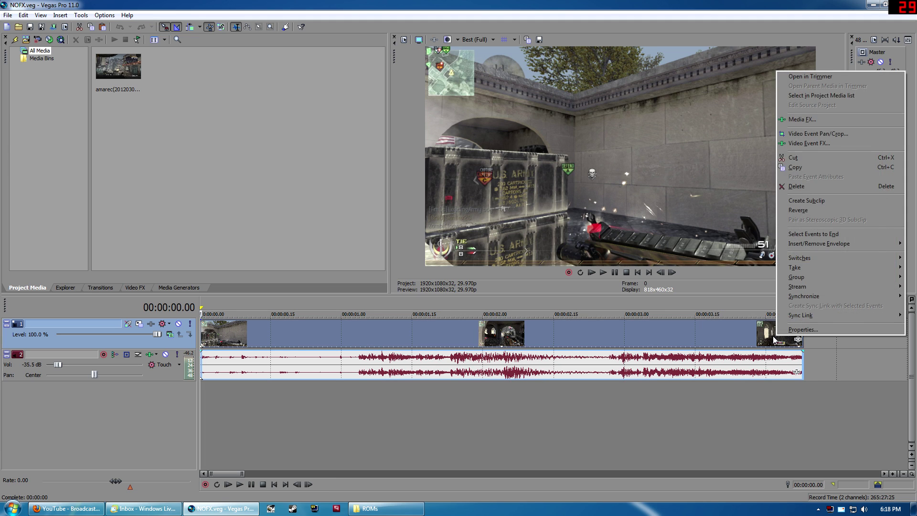
left_click(751, 335)
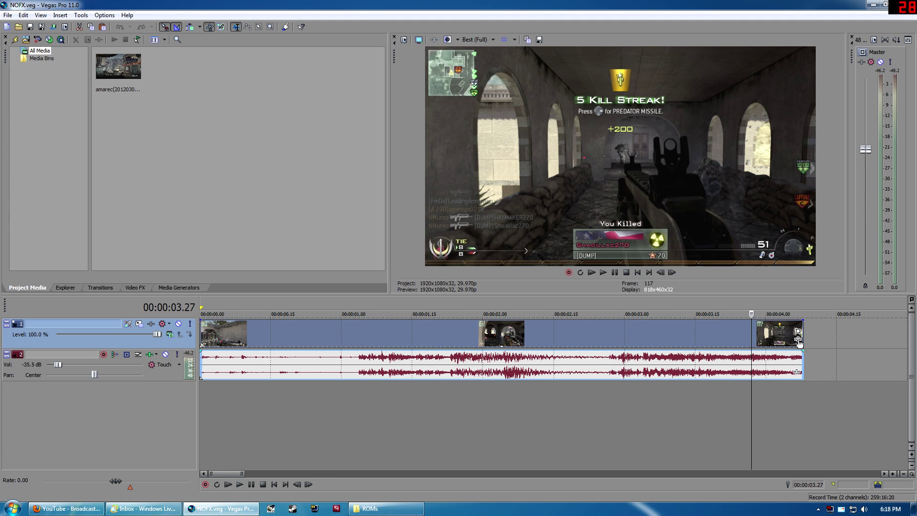
left_click(248, 349)
key("Home")
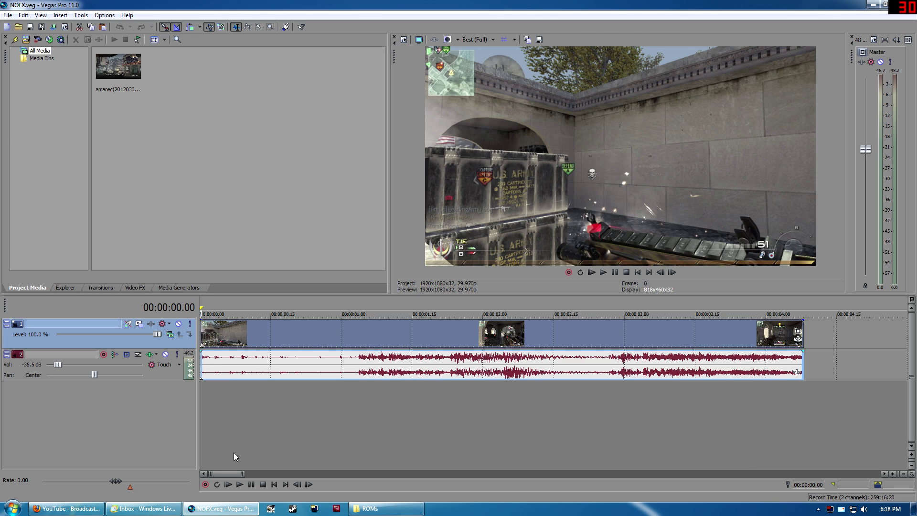
left_click(228, 484)
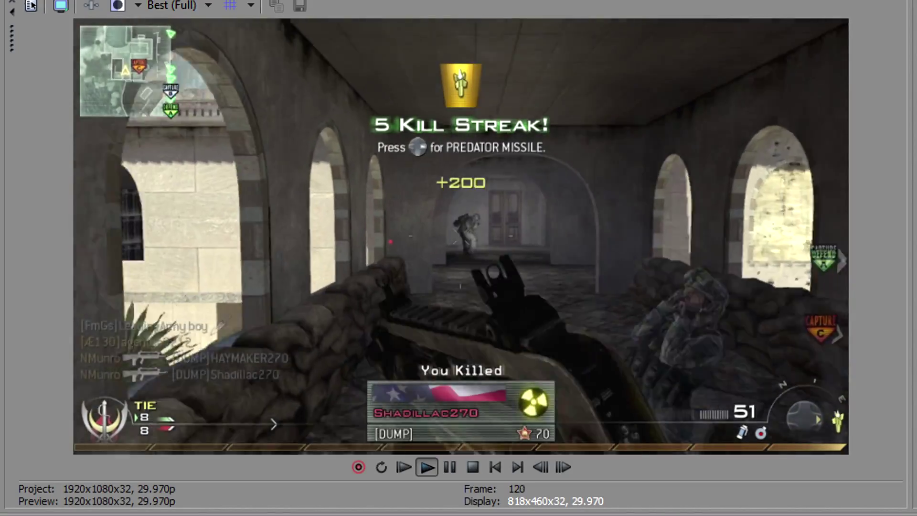
key("space")
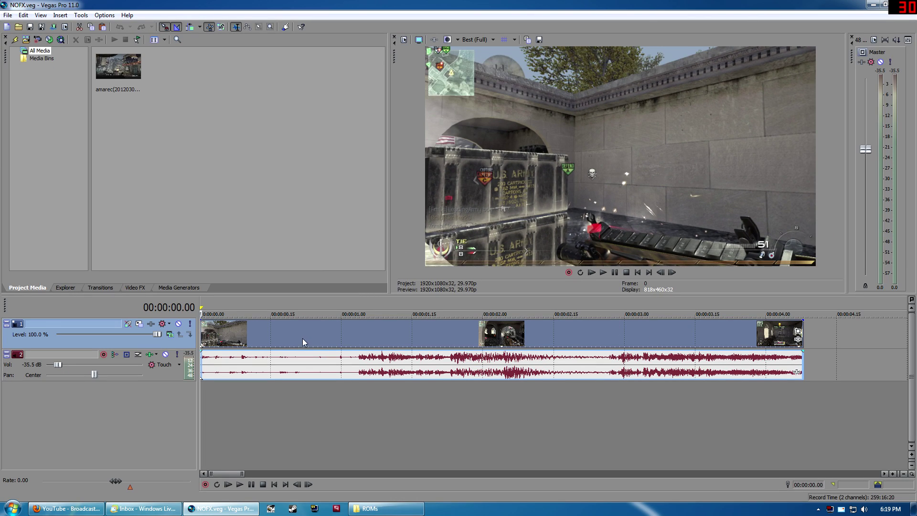
left_click(302, 338)
left_click(412, 337)
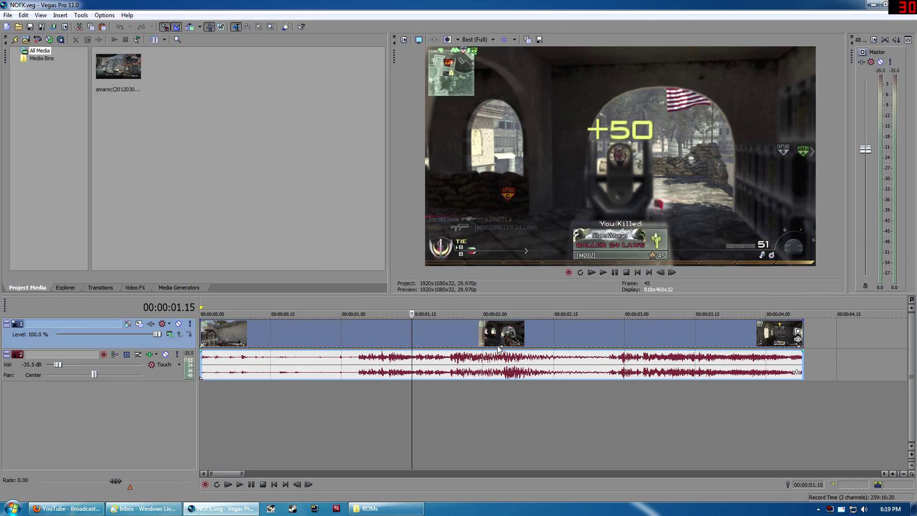
left_click(624, 342)
left_click(700, 336)
left_click(757, 341)
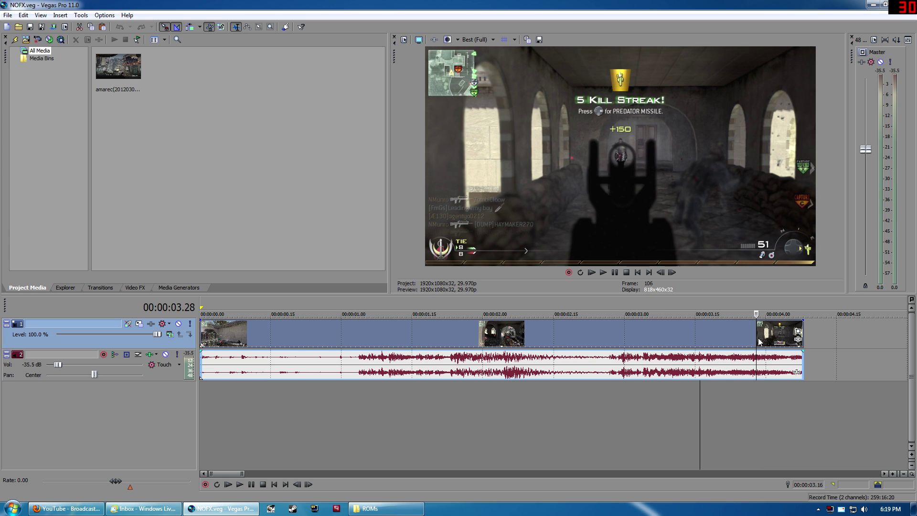
left_click(205, 339)
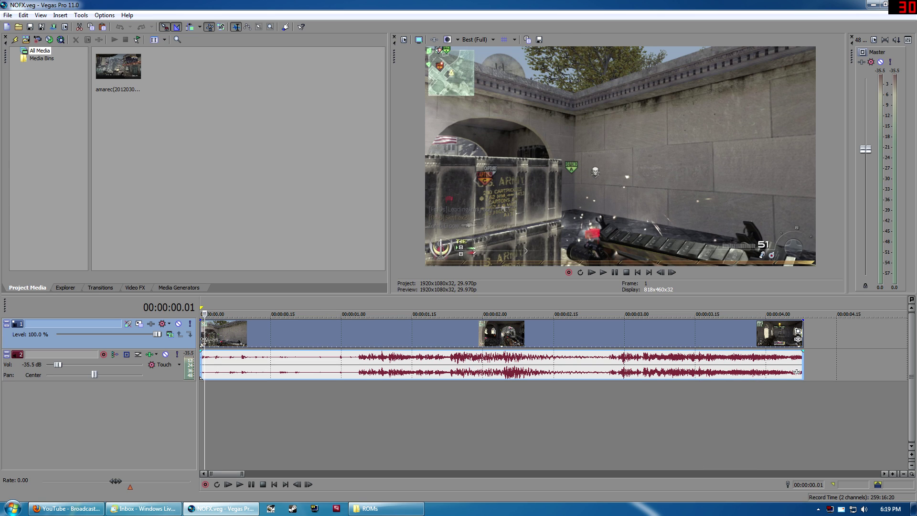
Step: Add Color Corrector (Secondary), Saturation Adjust and Sharpen as track effects on video track 1
left_click(799, 339)
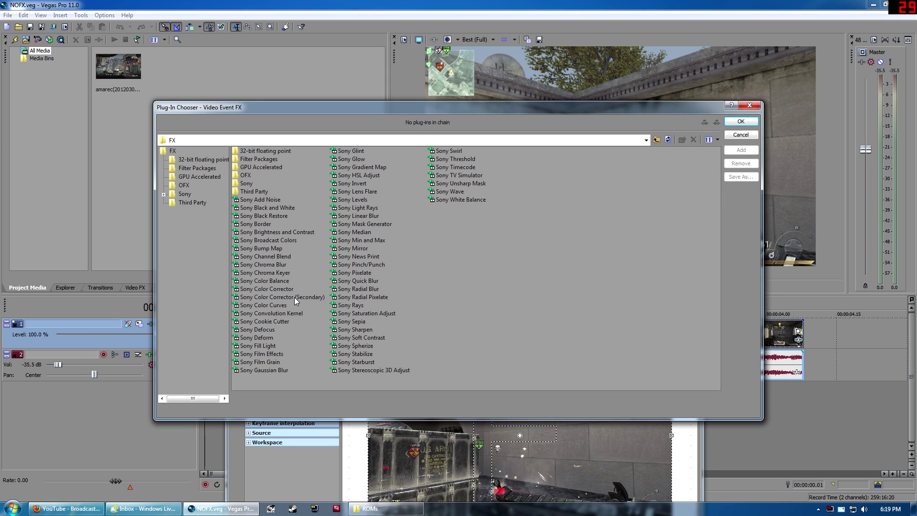
left_click(751, 105)
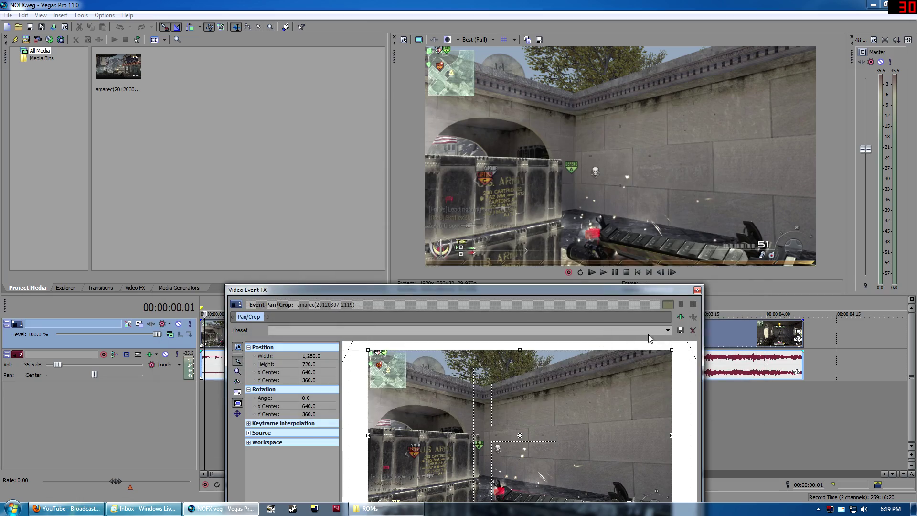
left_click(697, 290)
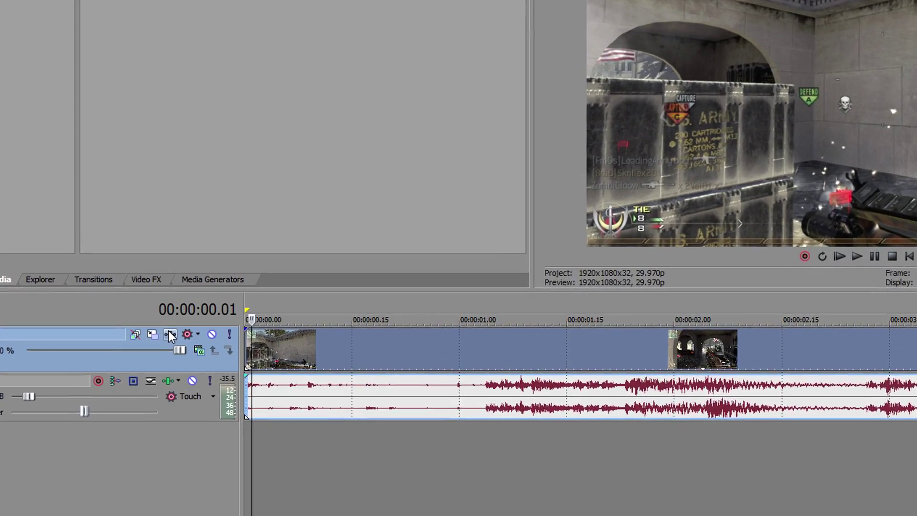
left_click(169, 334)
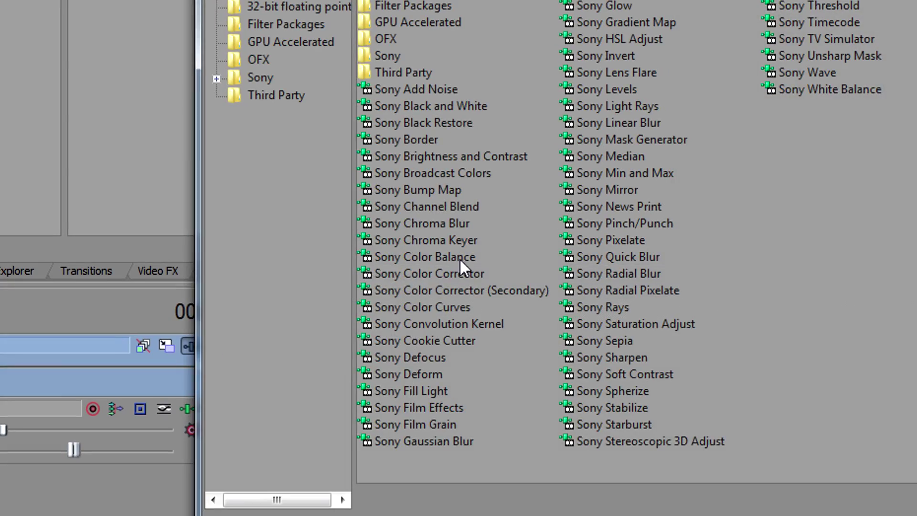
left_click(460, 290)
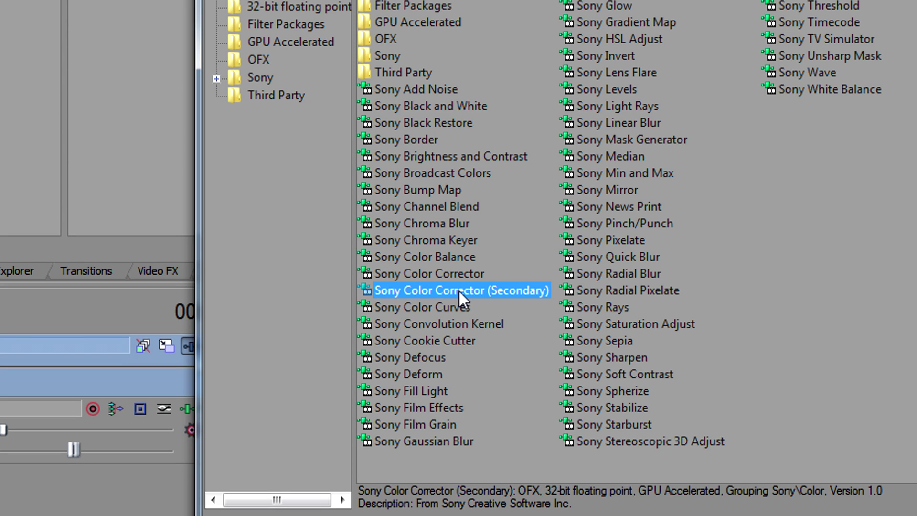
left_click(613, 318)
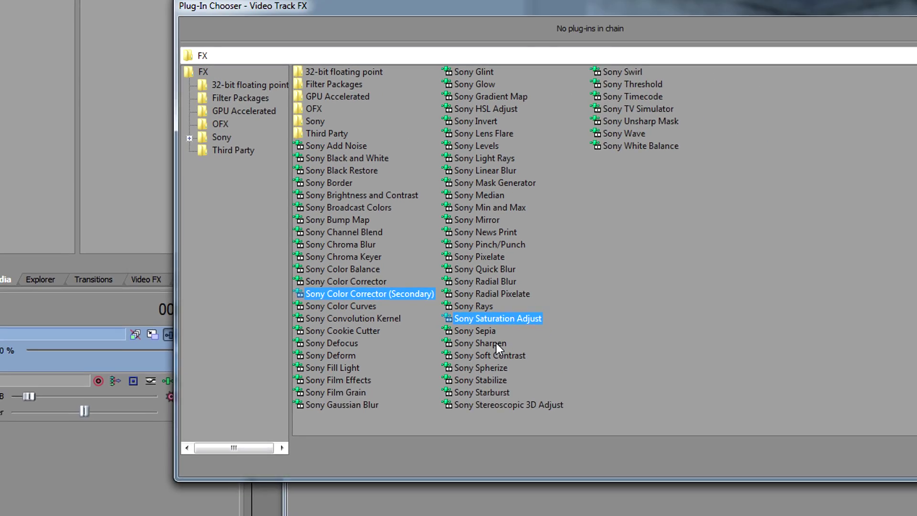
left_click(496, 342, "ctrl")
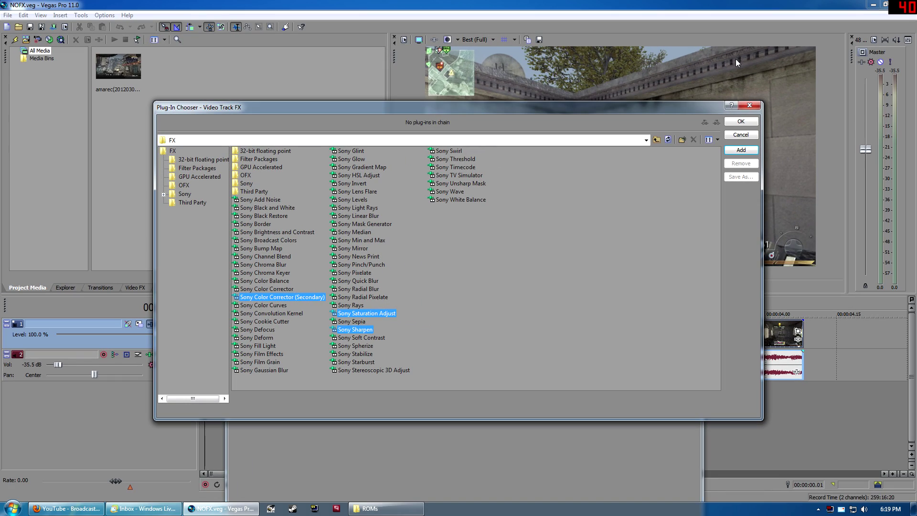
left_click(741, 150)
left_click(733, 121)
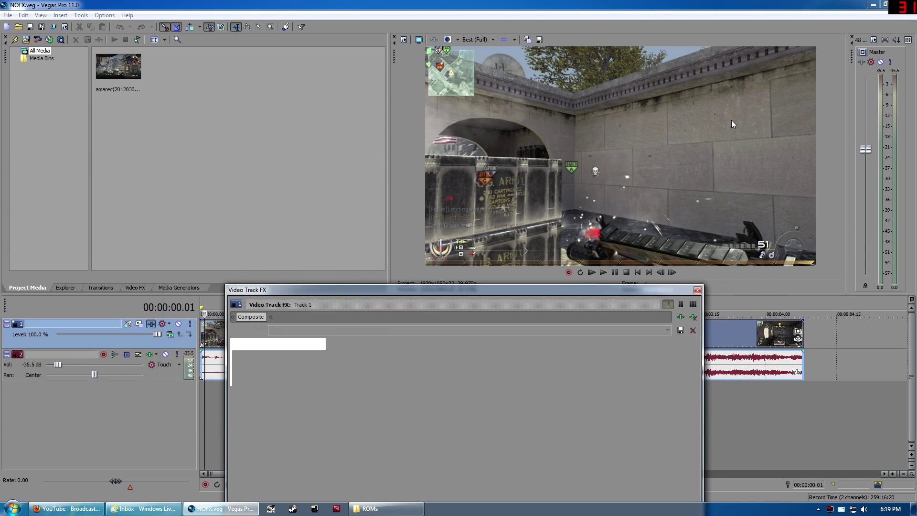
left_click_drag(361, 289, 395, 203)
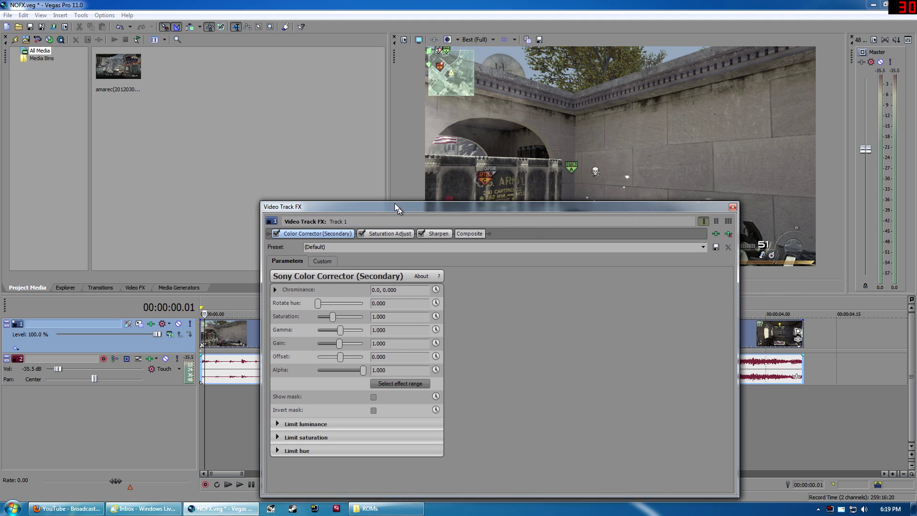
left_click(703, 246)
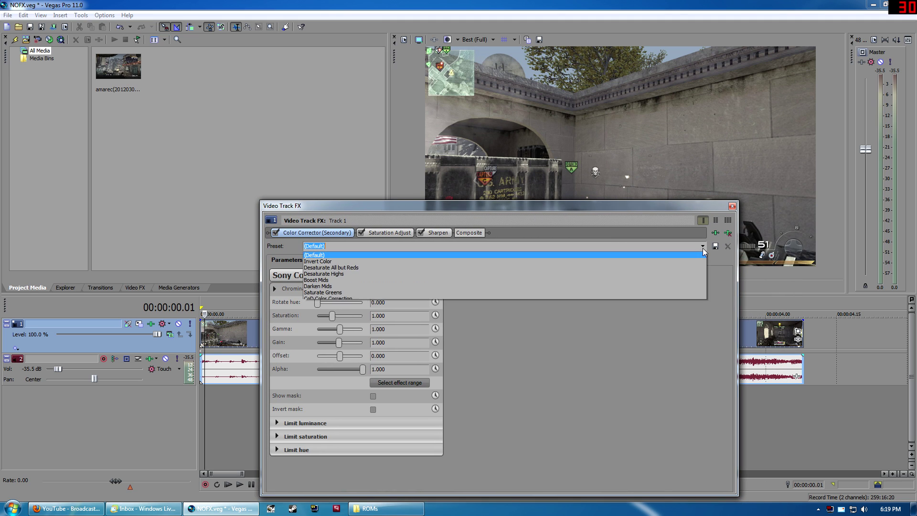
left_click(611, 299)
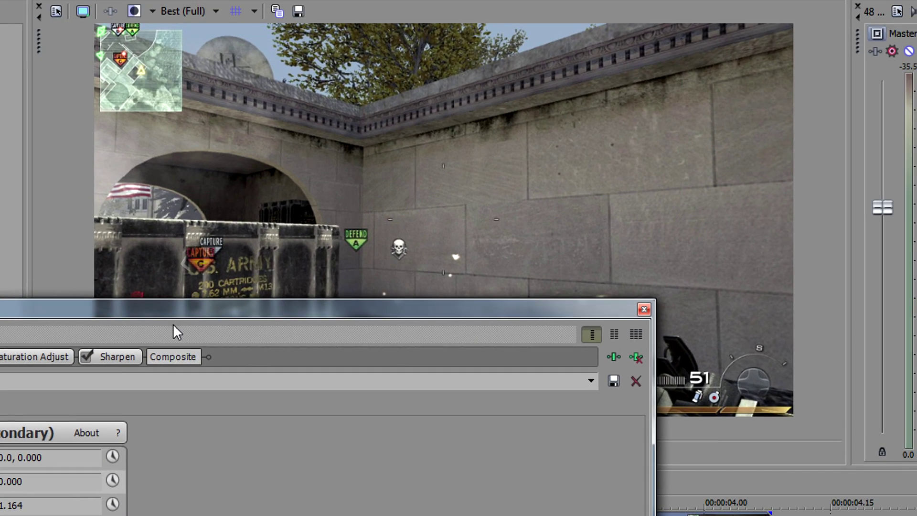
left_click_drag(58, 335, 242, 437)
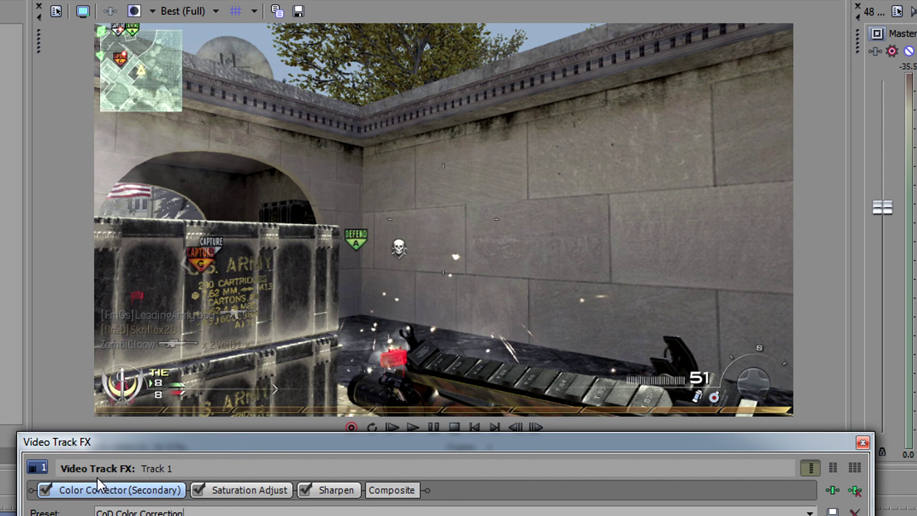
left_click(45, 488)
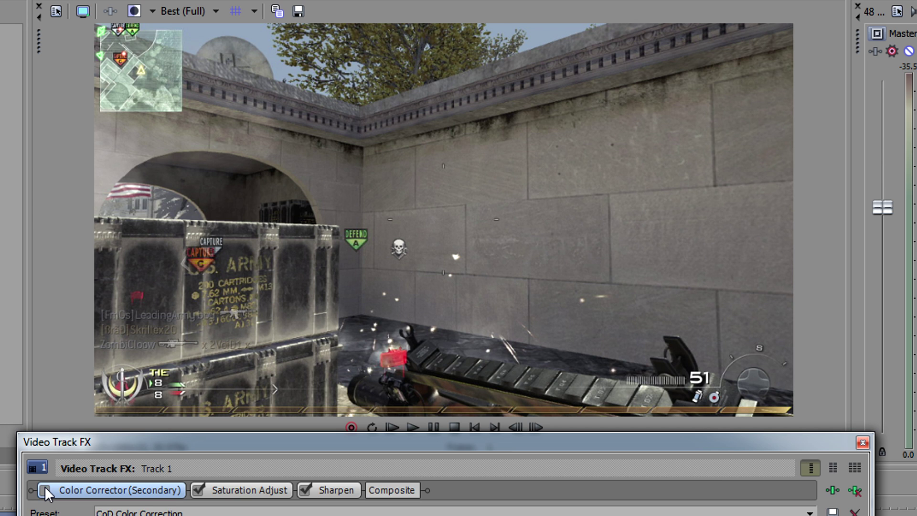
left_click(45, 489)
left_click(45, 489)
left_click(45, 489)
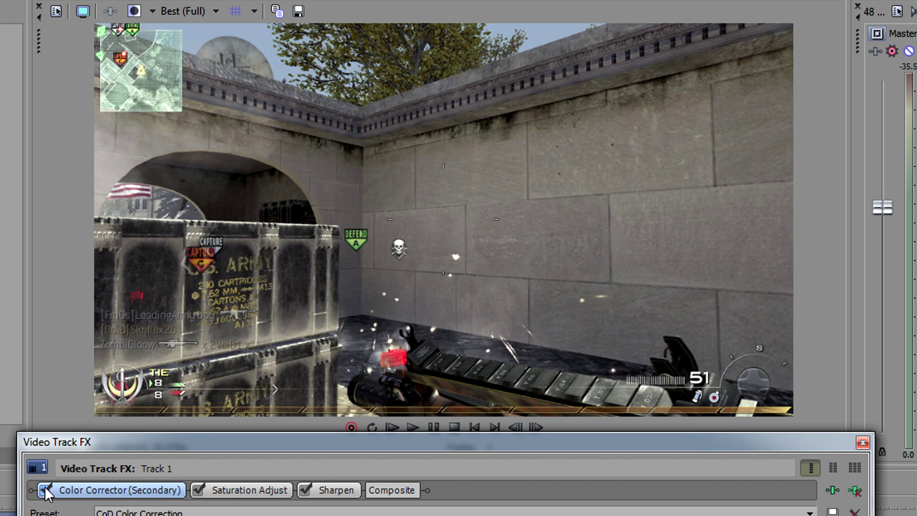
left_click(45, 489)
left_click(45, 489)
left_click(45, 488)
left_click(44, 489)
left_click(45, 488)
left_click(45, 488)
key("space")
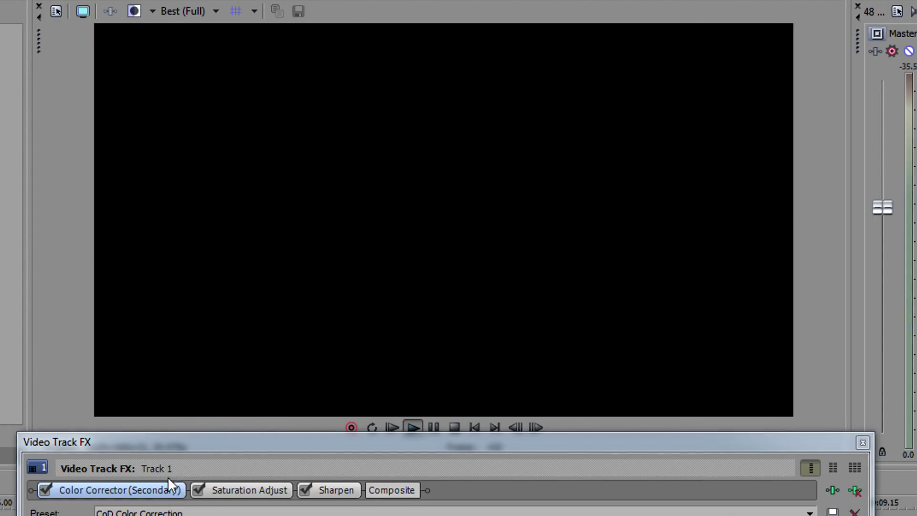
key("space")
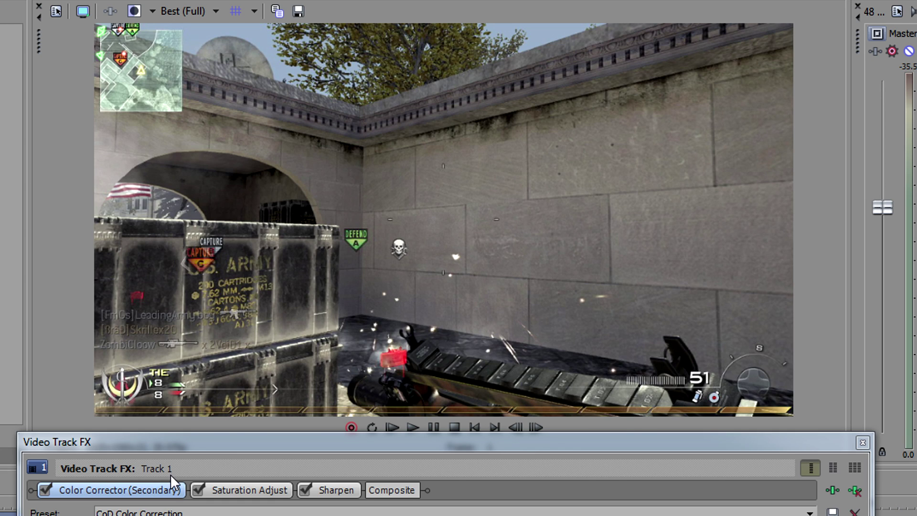
Step: Load the CoD Saturation Adjust preset (Amount 0.580, Spread 0.736) into Saturation Adjust
left_click(269, 490)
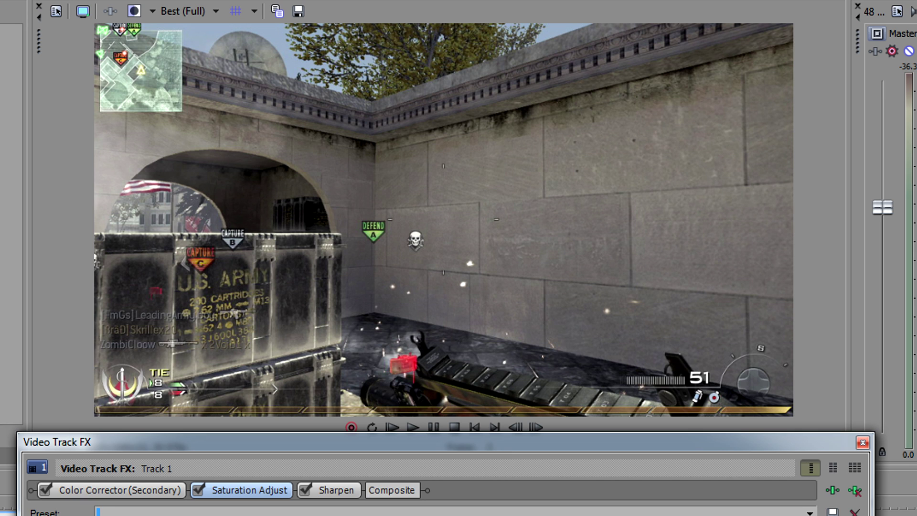
left_click(809, 512)
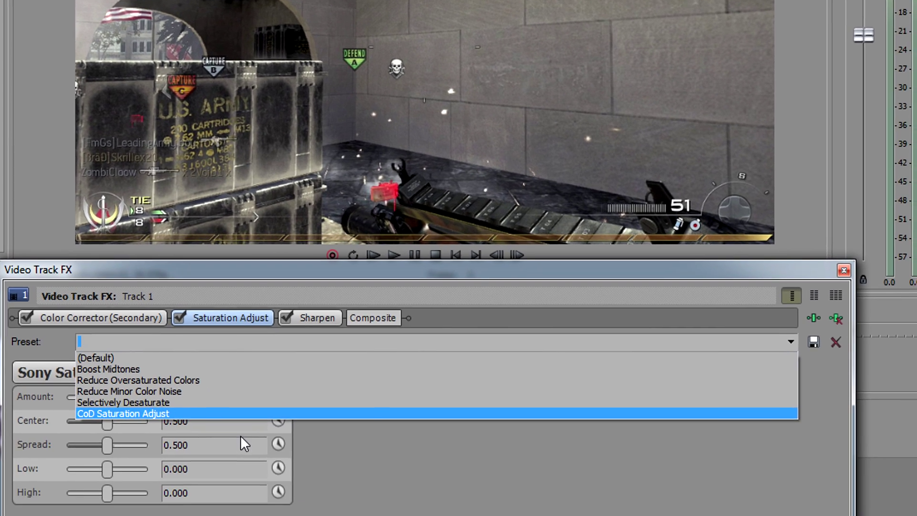
left_click(146, 412)
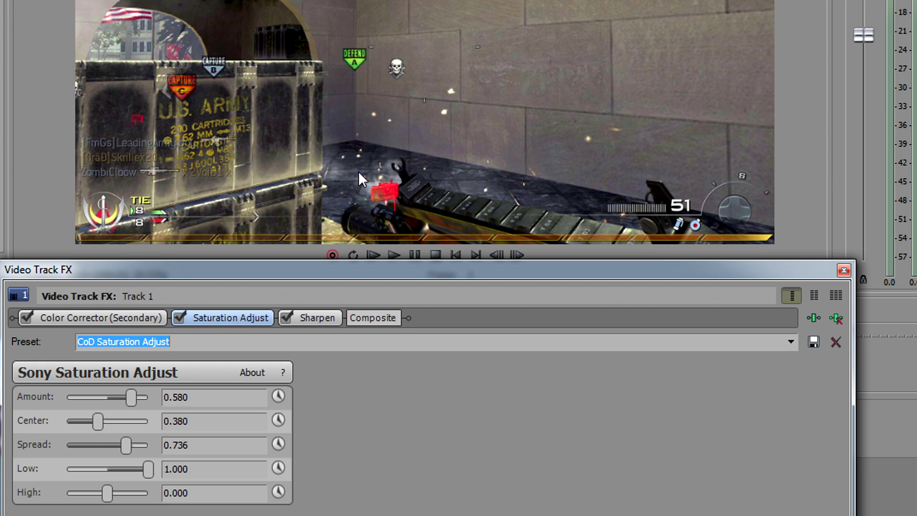
Step: Toggle Saturation Adjust off and on to compare the footage, leaving it enabled
left_click(180, 317)
left_click(180, 316)
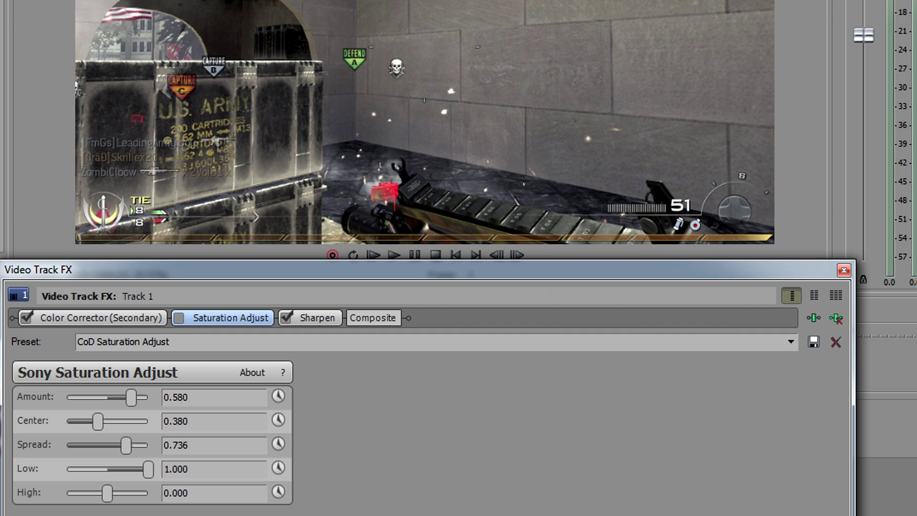
left_click(179, 318)
left_click(179, 318)
left_click(178, 317)
left_click(176, 320)
left_click(175, 320)
left_click(176, 320)
left_click(176, 320)
Step: Apply the CoD Sharpen preset (Amount 0.111) to Sharpen and close the Video Track FX window
left_click(283, 316)
left_click(283, 317)
left_click(303, 315)
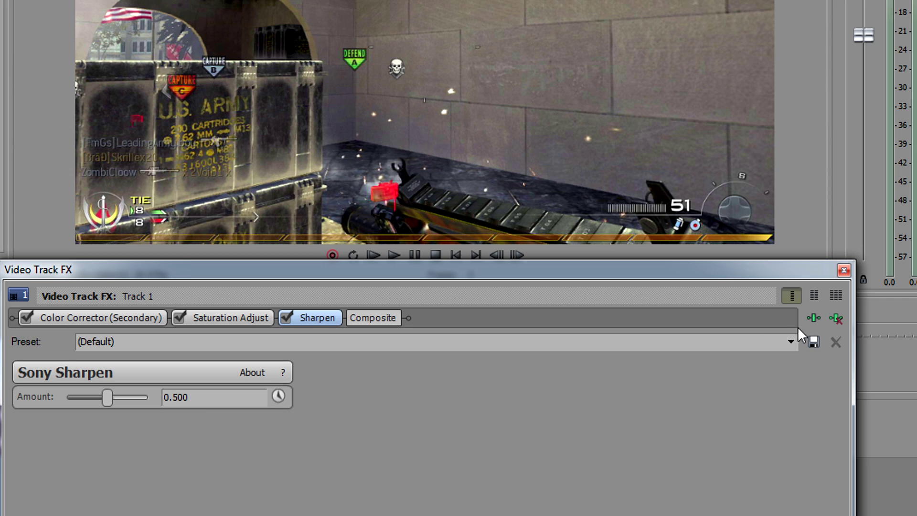
left_click(789, 341)
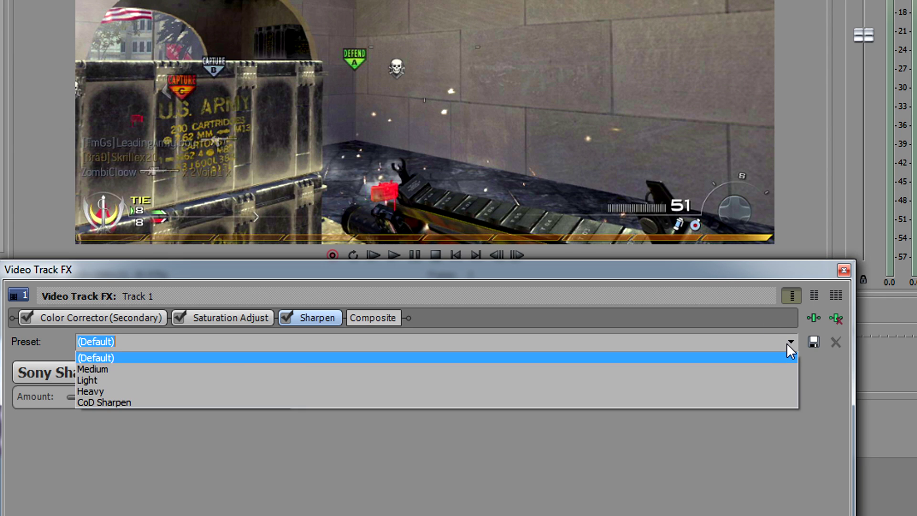
left_click(649, 402)
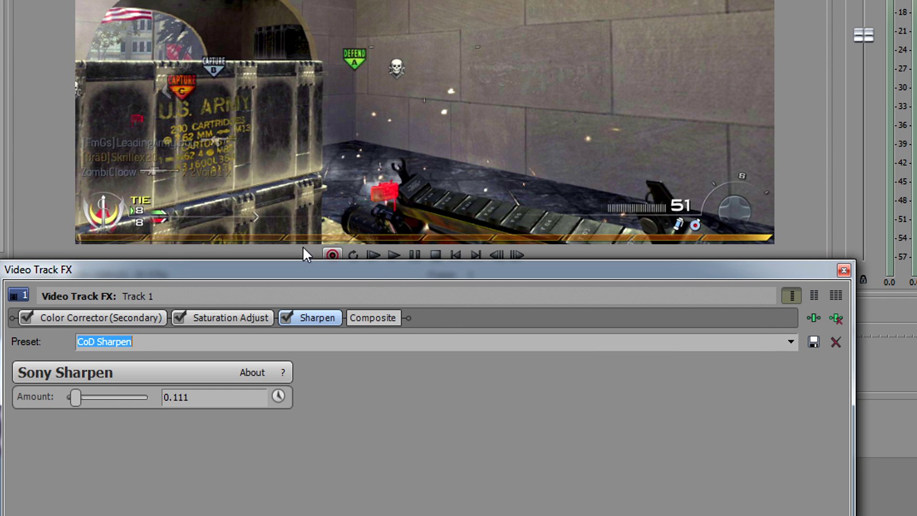
left_click(286, 318)
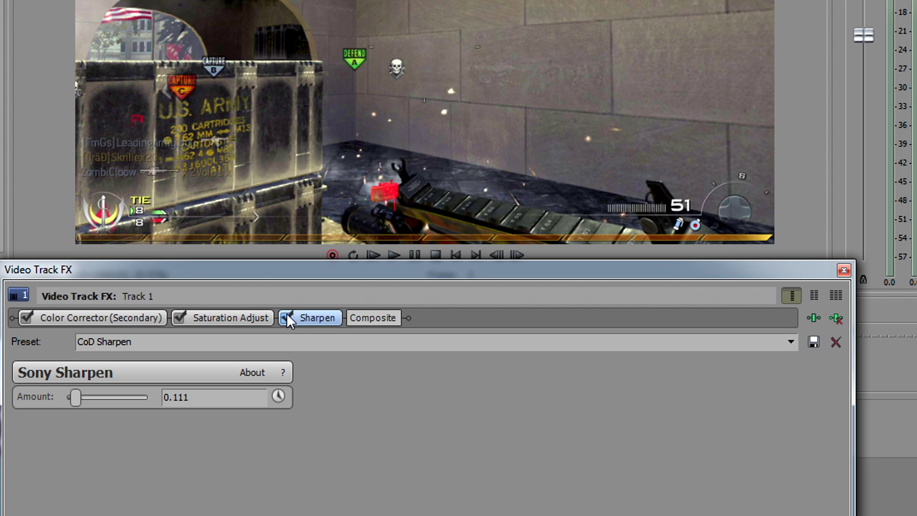
left_click(843, 270)
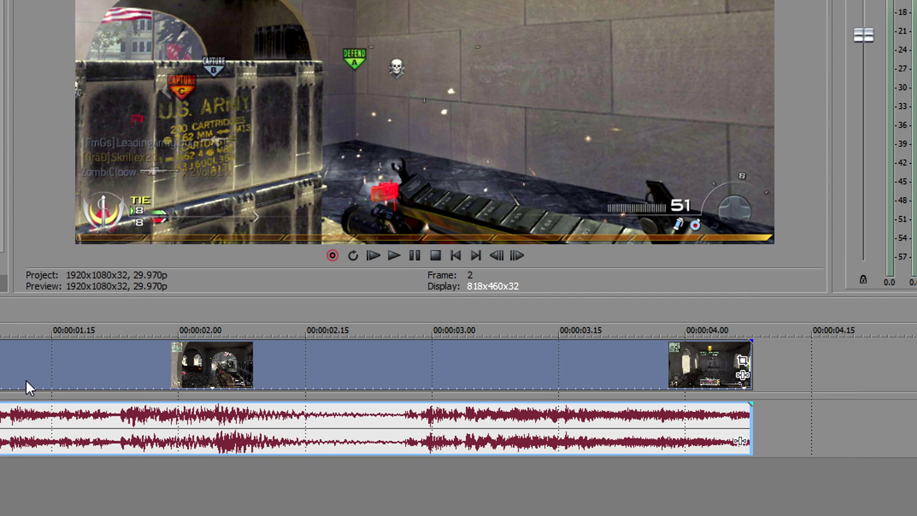
left_click(28, 387)
key("Home")
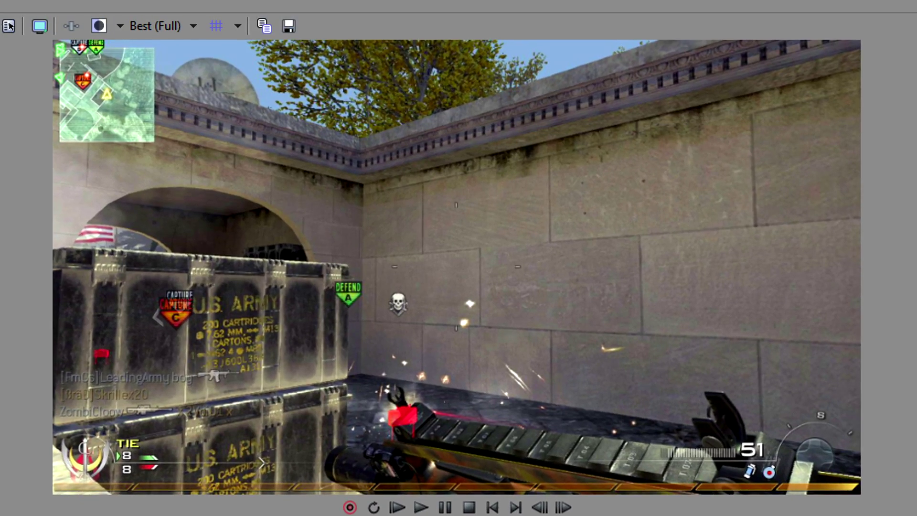
key("space")
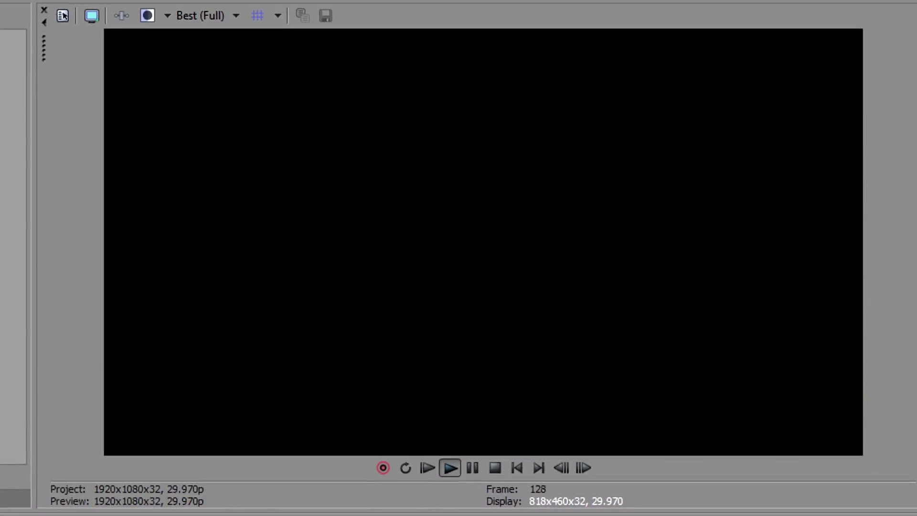
key("space")
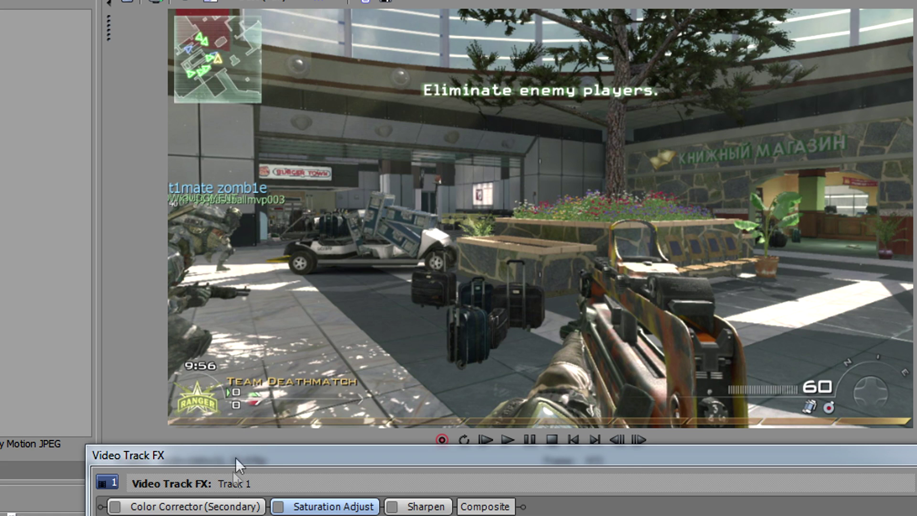
Step: Toggle Sharpen repeatedly to compare the mall clip with and without sharpening
left_click(392, 506)
left_click(391, 507)
left_click(391, 507)
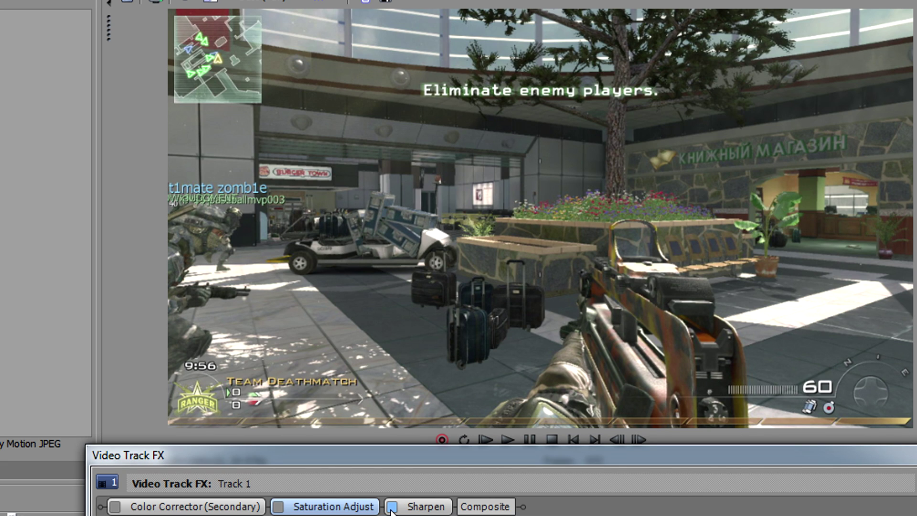
left_click(391, 507)
left_click(391, 507)
Step: Compare Saturation Adjust and Color Corrector (Secondary) on and off, ending with all three effects enabled
left_click(278, 508)
left_click(279, 508)
left_click(279, 508)
left_click(278, 507)
left_click(115, 507)
left_click(115, 507)
left_click(114, 507)
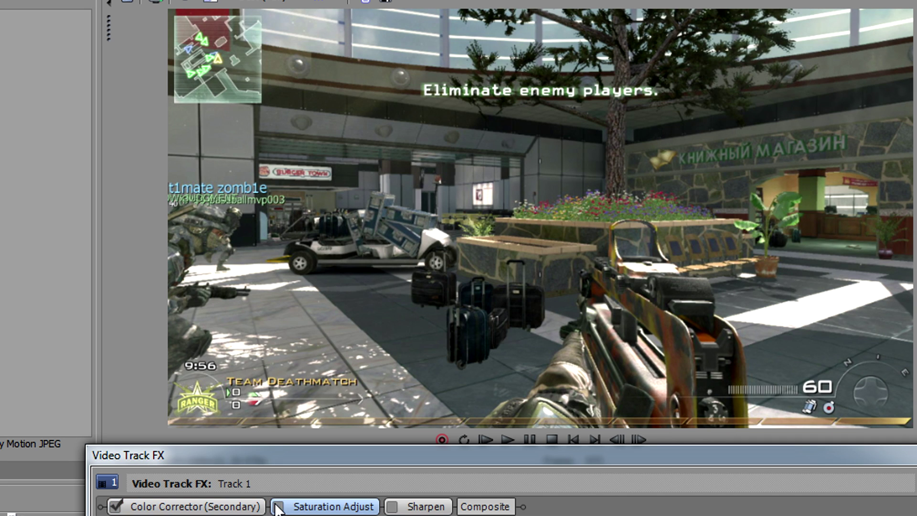
left_click(279, 507)
left_click(392, 507)
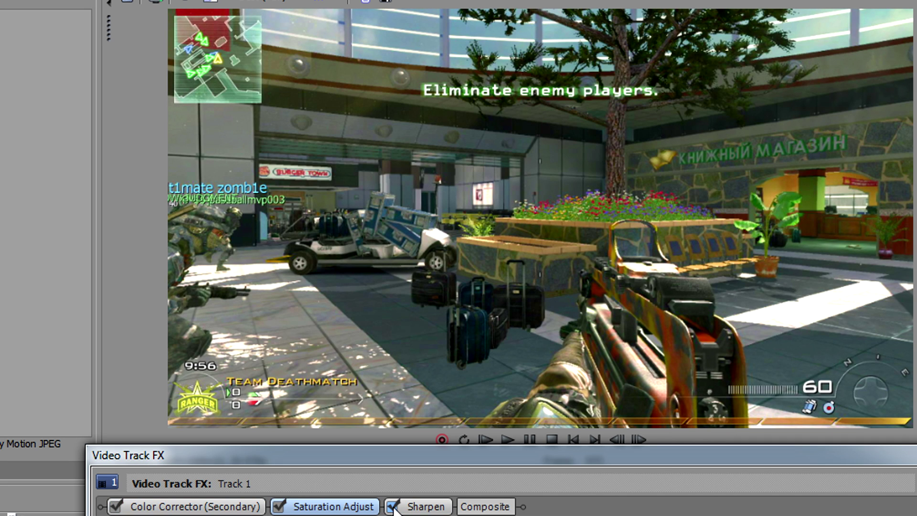